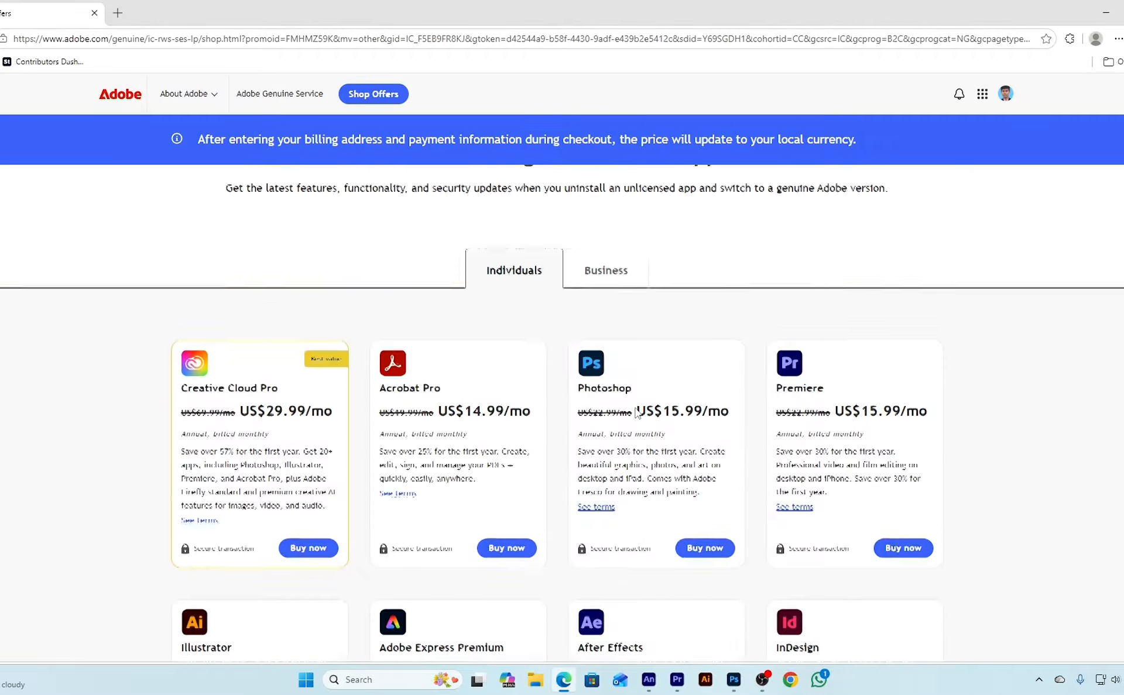
Look through the individual plan offers on the Adobe page and switch to Photoshop
{"action": "scroll", "coordinate": [629, 406], "scroll_direction": "down", "scroll_amount": 4}
{"action": "scroll", "coordinate": [627, 408], "scroll_direction": "down", "scroll_amount": 7}
{"action": "scroll", "coordinate": [628, 409], "scroll_direction": "up", "scroll_amount": 11}
{"action": "left_click", "coordinate": [733, 679]}
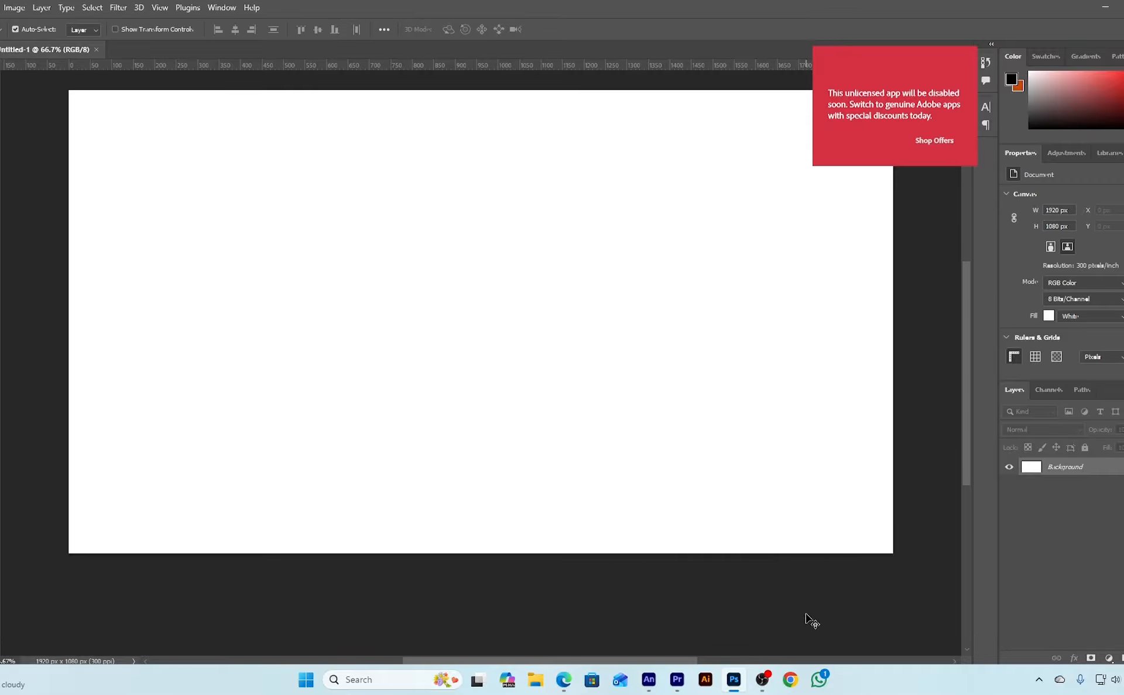
Open Windows Defender Firewall from the recent Windows searches and bring up its advanced settings
{"action": "left_click", "coordinate": [386, 682]}
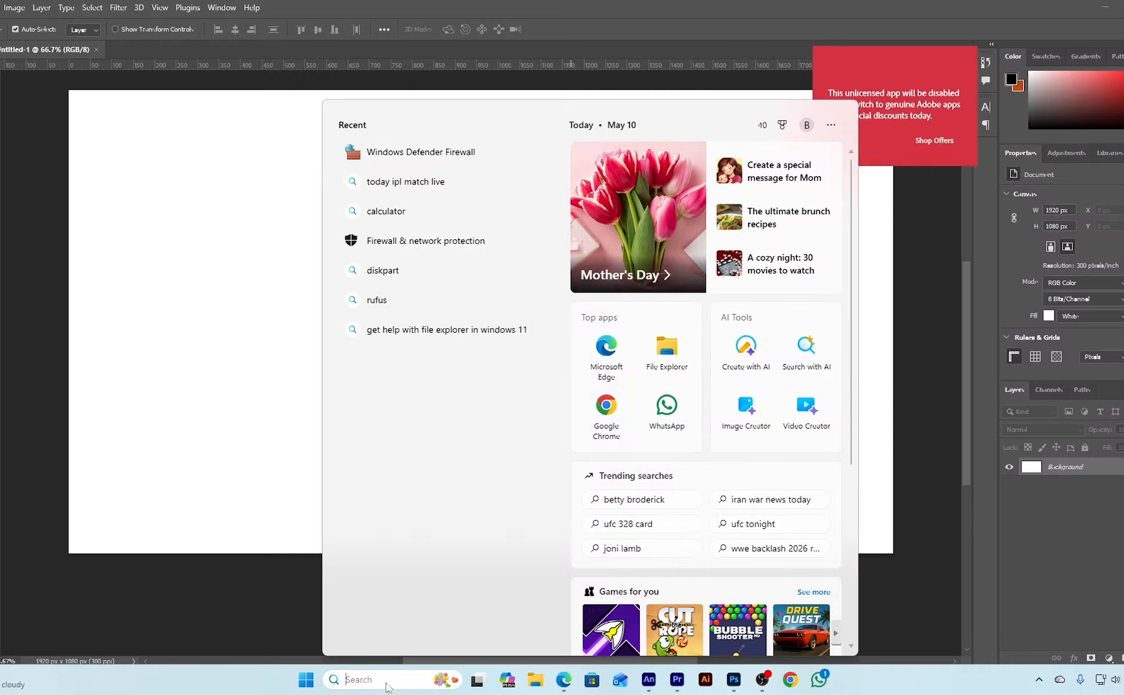
{"action": "left_click", "coordinate": [435, 154]}
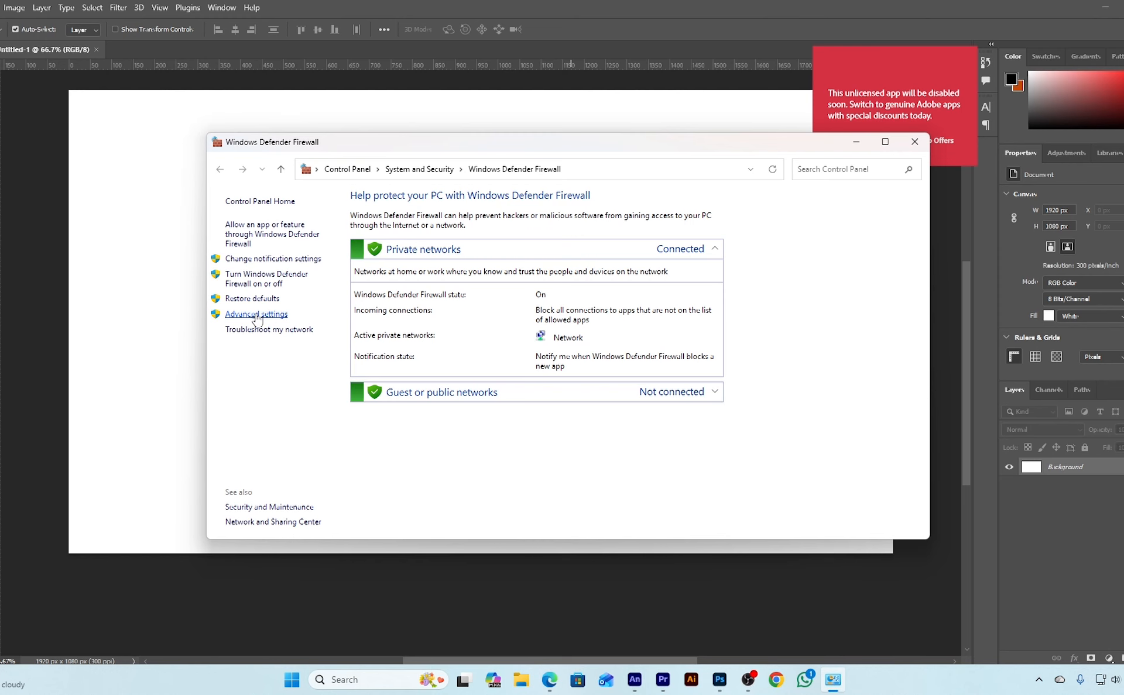
{"action": "left_click", "coordinate": [256, 316]}
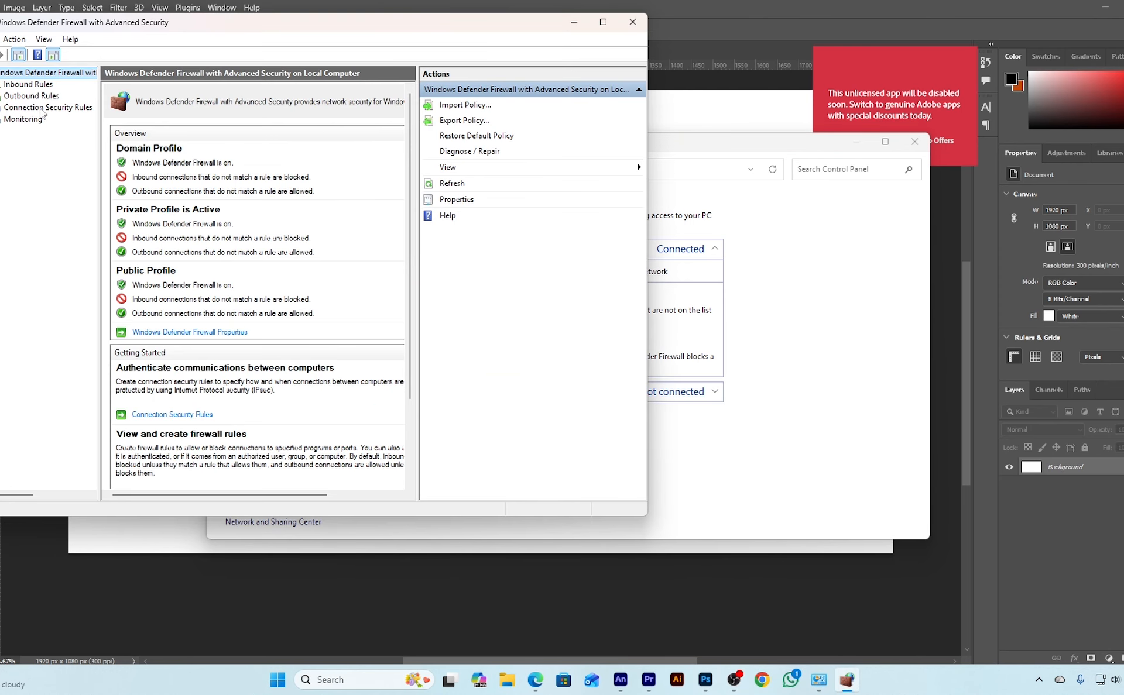
Start a new inbound firewall rule of the Program type and proceed to its program path
{"action": "left_click", "coordinate": [30, 85]}
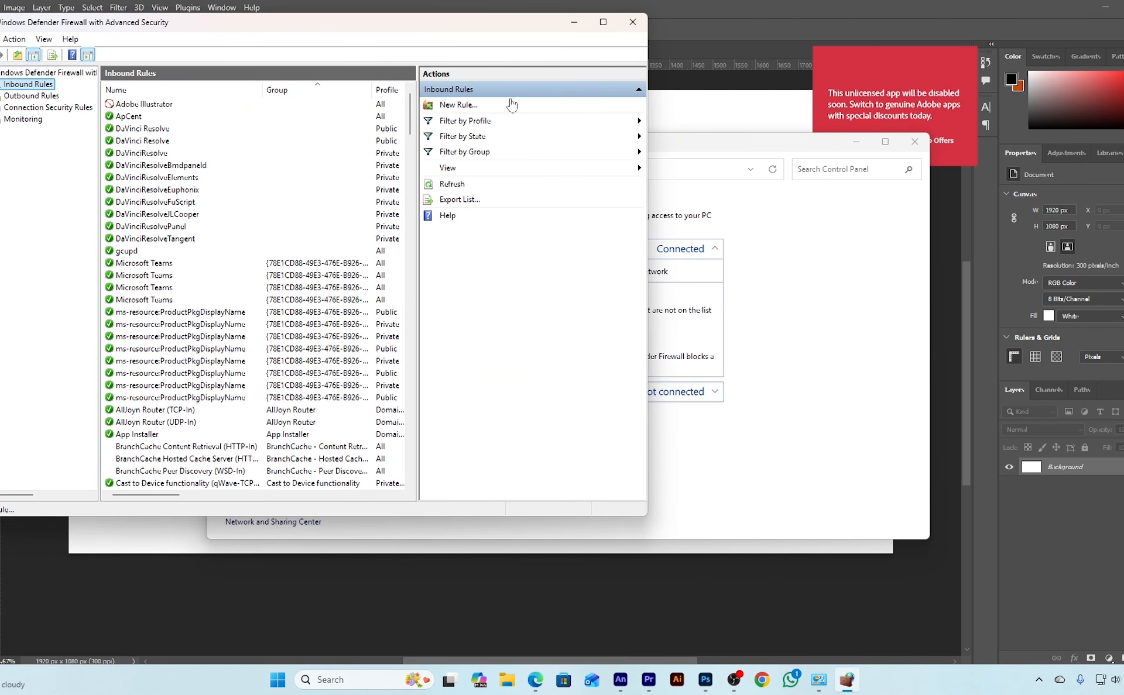
{"action": "left_click", "coordinate": [453, 108]}
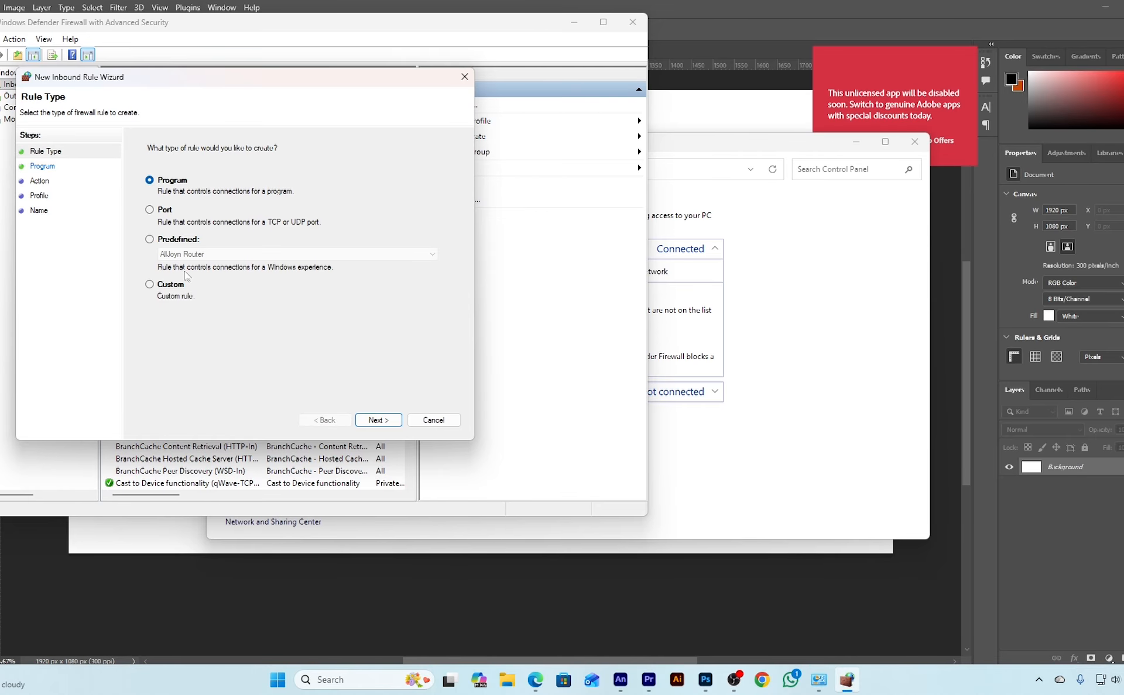
{"action": "left_click", "coordinate": [378, 421]}
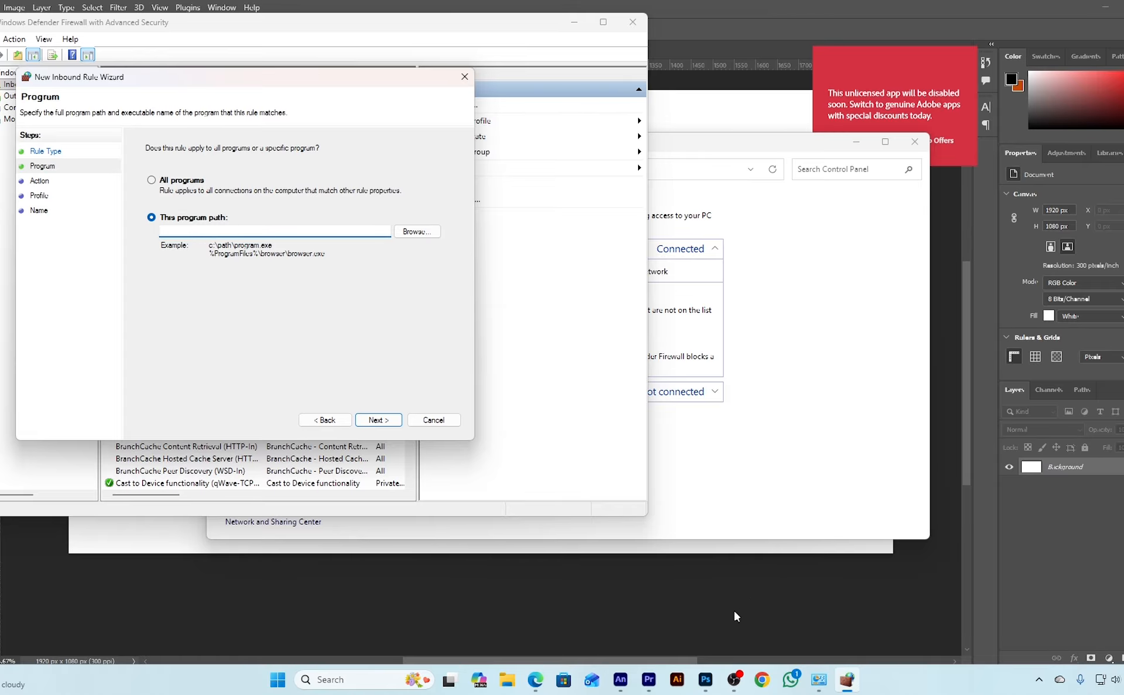
Open the shortcut properties of Adobe Photoshop 2023 from the taskbar
{"action": "mouse_move", "coordinate": [706, 684]}
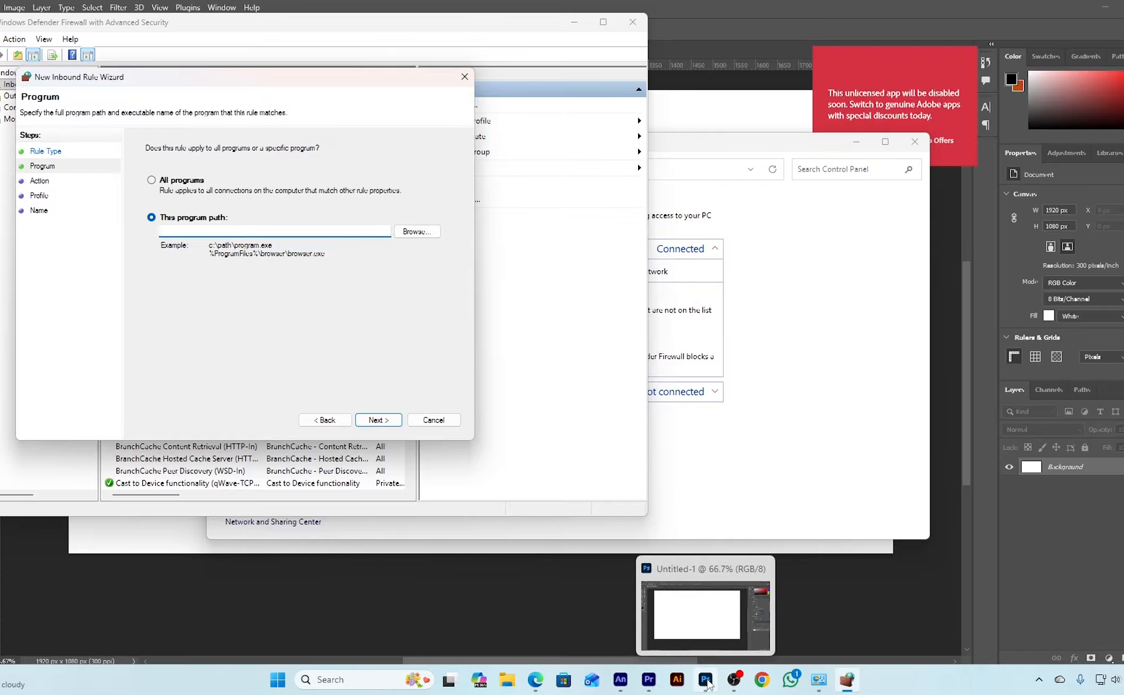
{"action": "right_click", "coordinate": [708, 684]}
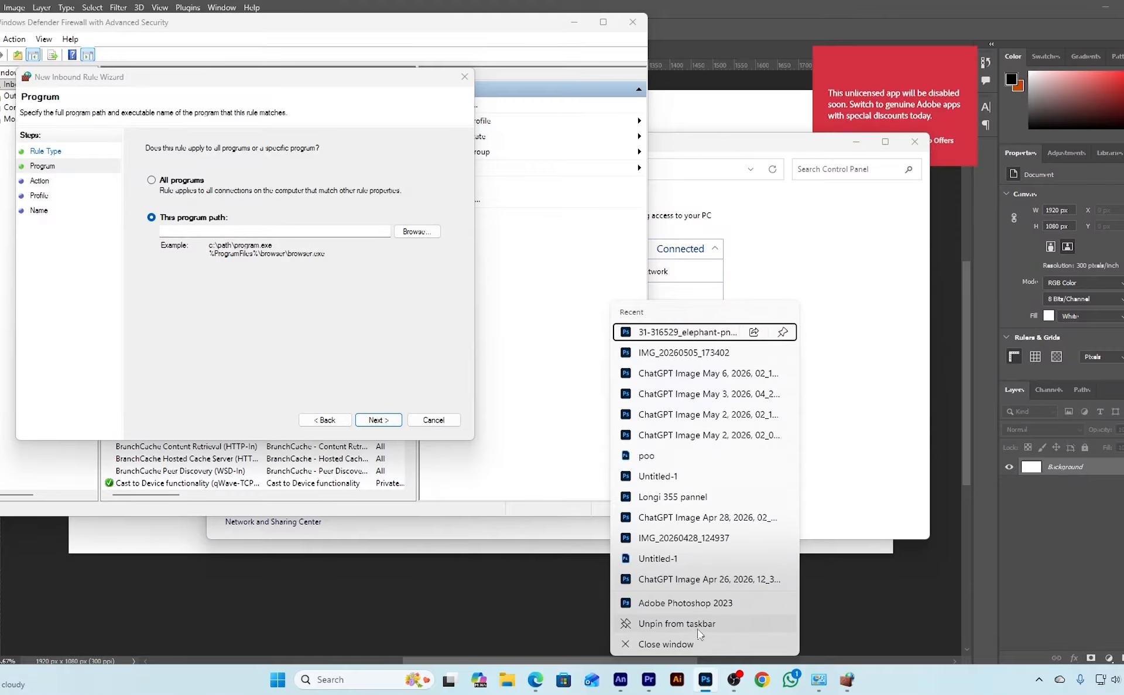
{"action": "right_click", "coordinate": [699, 606]}
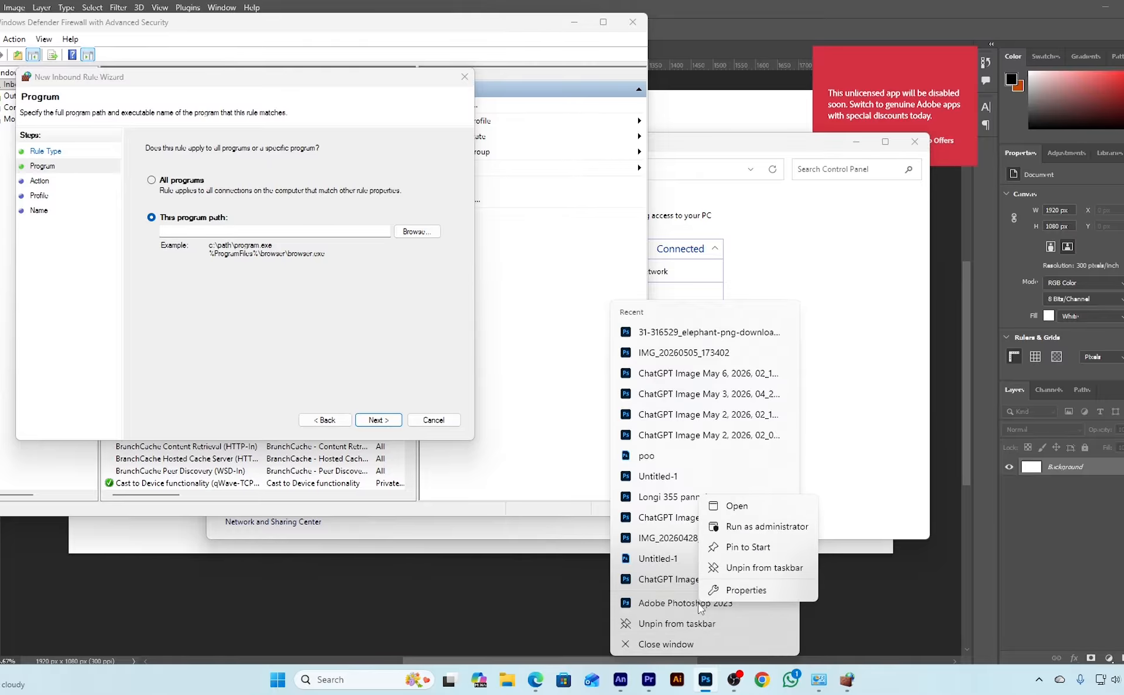
{"action": "left_click", "coordinate": [732, 591]}
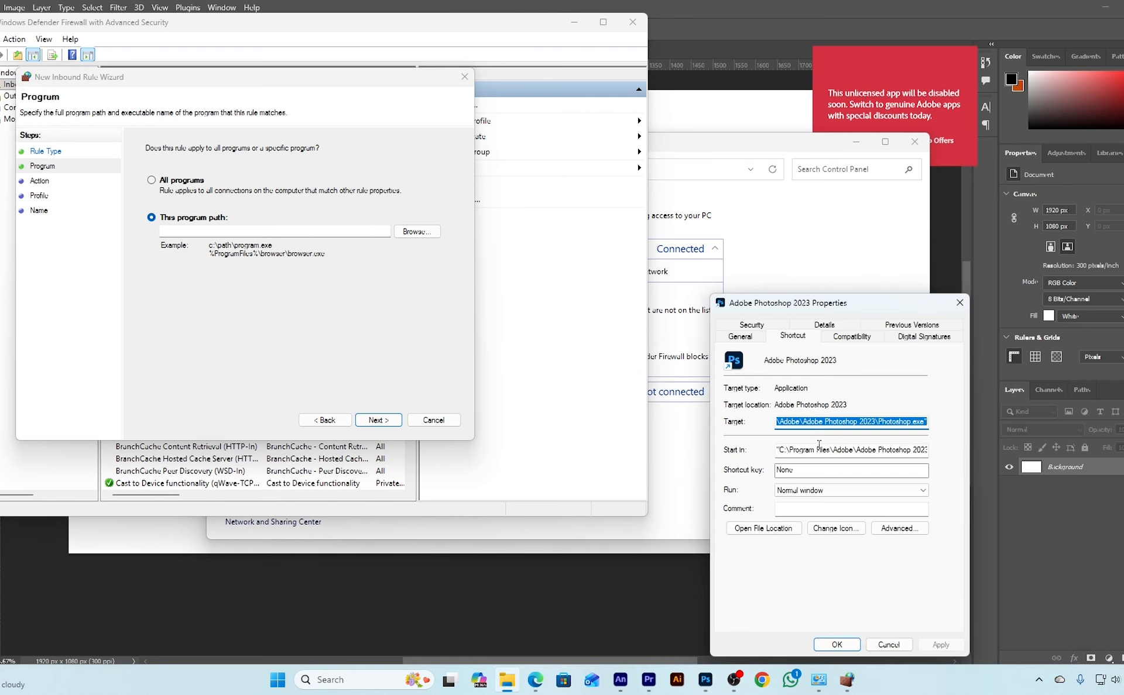
Remove the quotation marks around the shortcut's target path and copy the whole path
{"action": "left_click", "coordinate": [883, 421]}
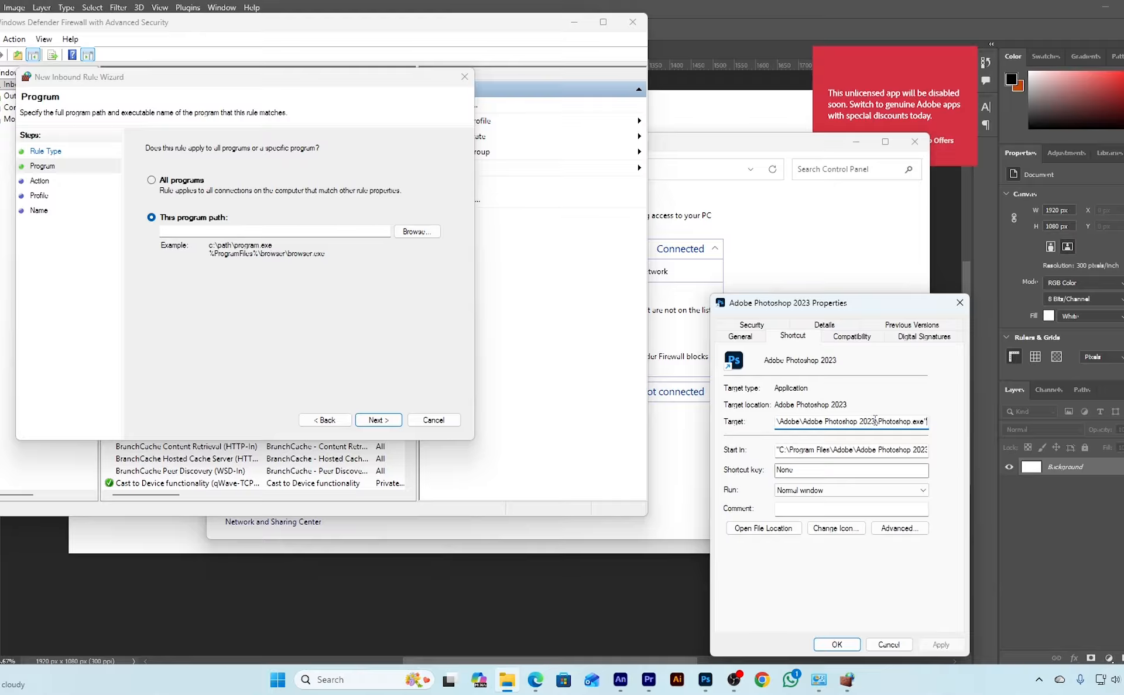
{"action": "key", "text": "BackSpace"}
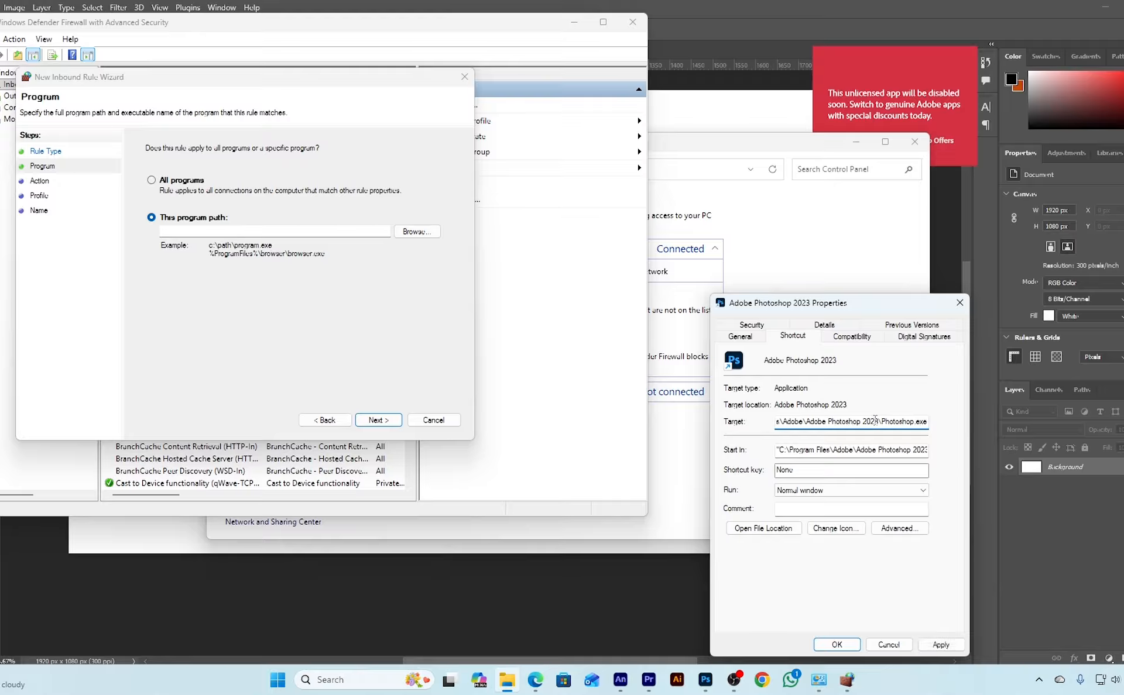
{"action": "key", "text": "Home"}
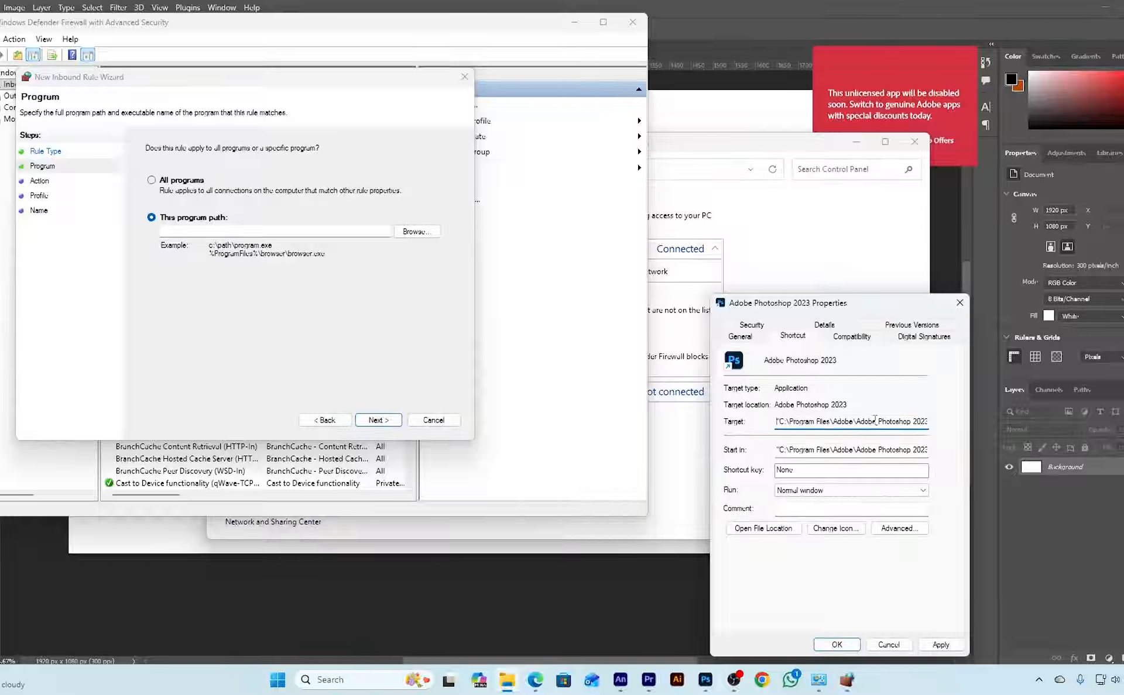
{"action": "key", "text": "Delete"}
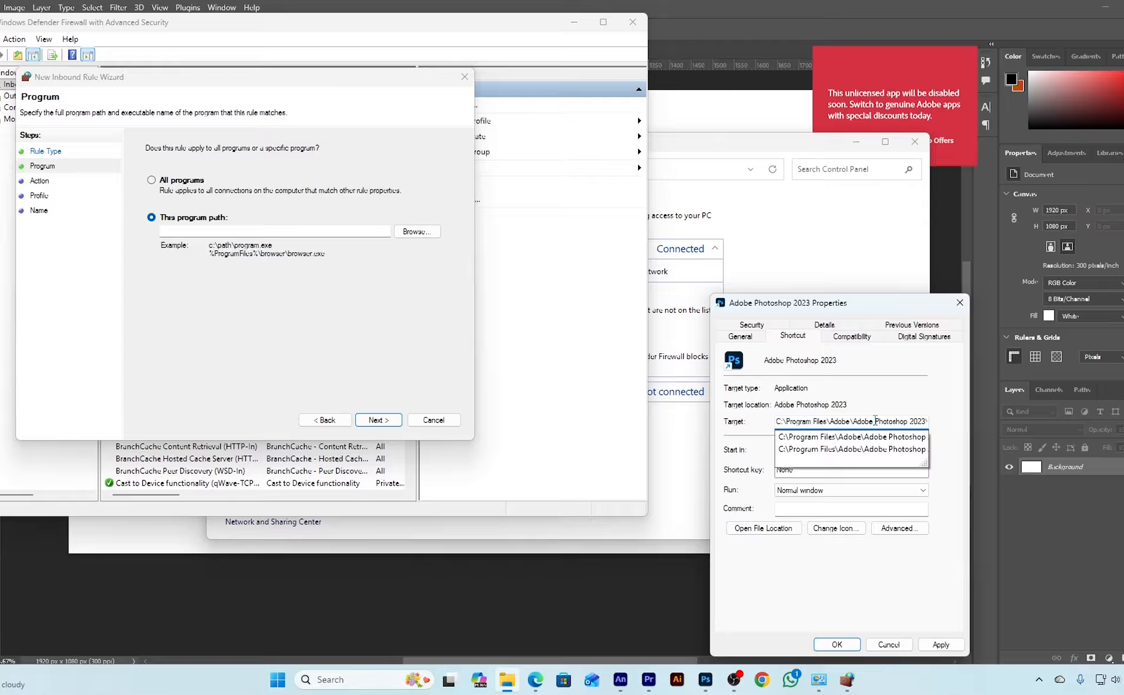
{"action": "key", "text": "ctrl+a"}
{"action": "key", "text": "ctrl+c"}
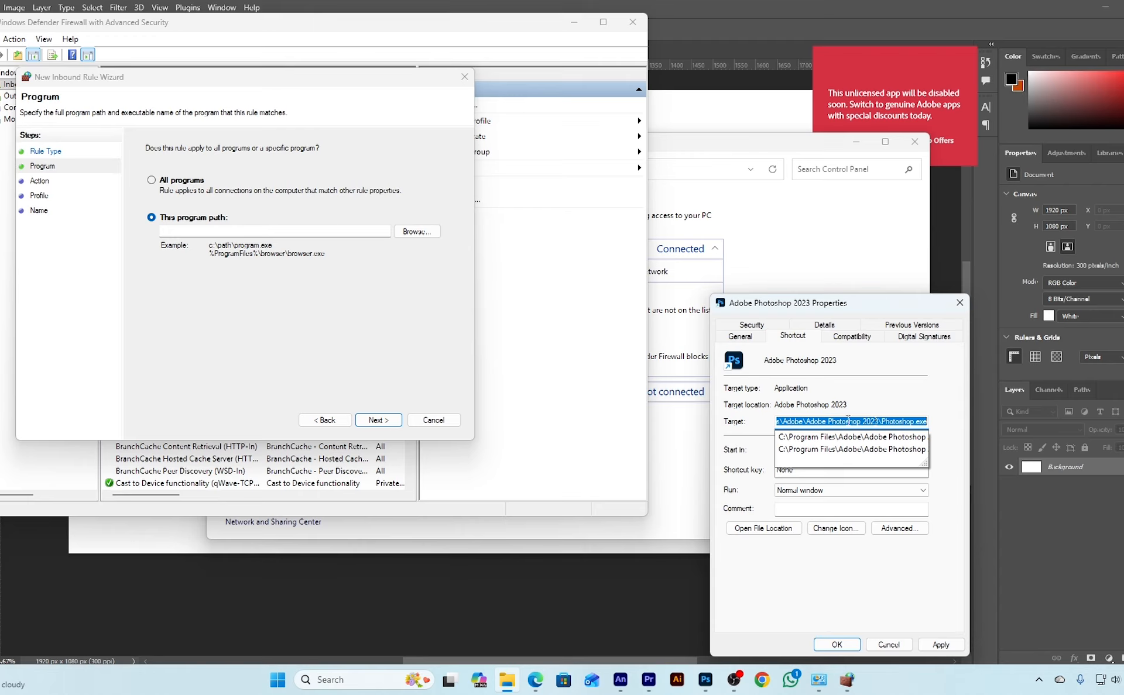
Set the inbound rule's program path to C:\Program Files\Adobe\Adobe Photoshop 2023\Photoshop.exe and continue to the rule's action
{"action": "left_click", "coordinate": [280, 232]}
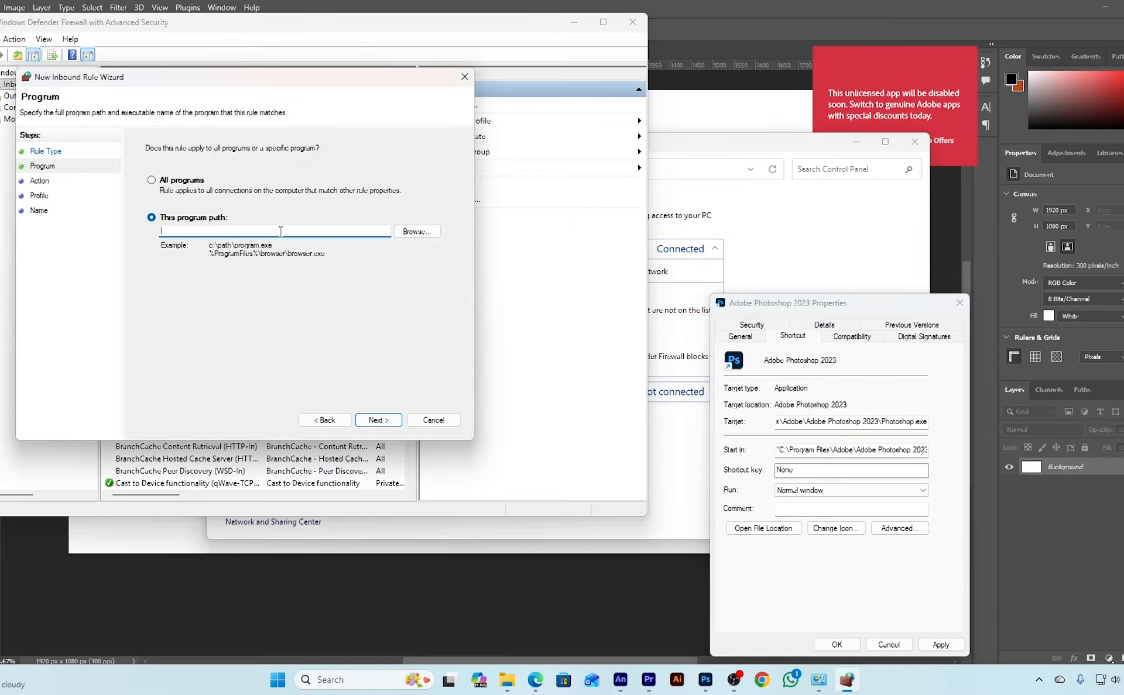
{"action": "key", "text": "ctrl+v"}
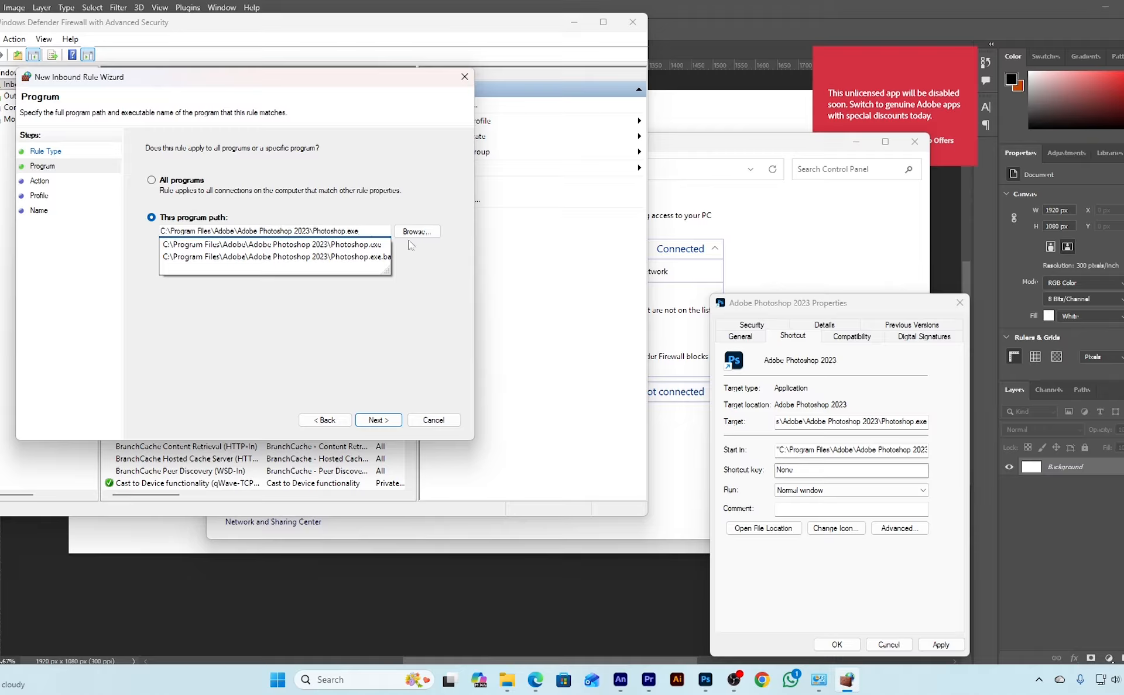
{"action": "left_click", "coordinate": [385, 420]}
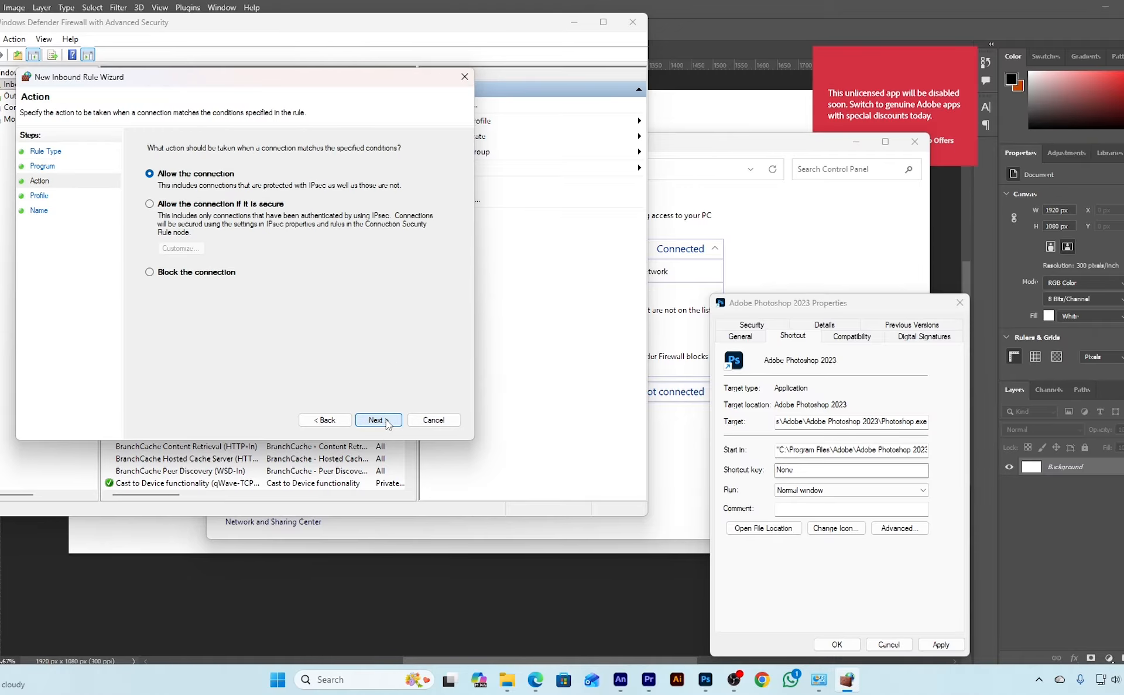
Set the inbound rule to block the connection, keeping the Domain, Private and Public profiles
{"action": "left_click", "coordinate": [197, 274]}
{"action": "left_click", "coordinate": [381, 421]}
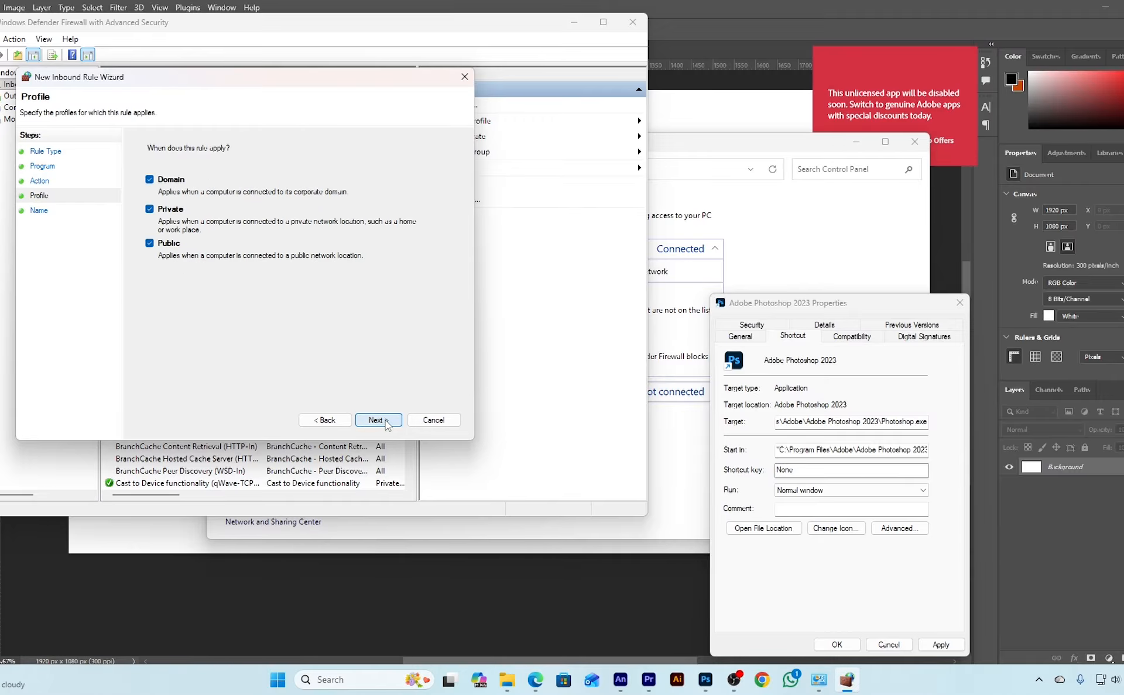
{"action": "left_click", "coordinate": [385, 421]}
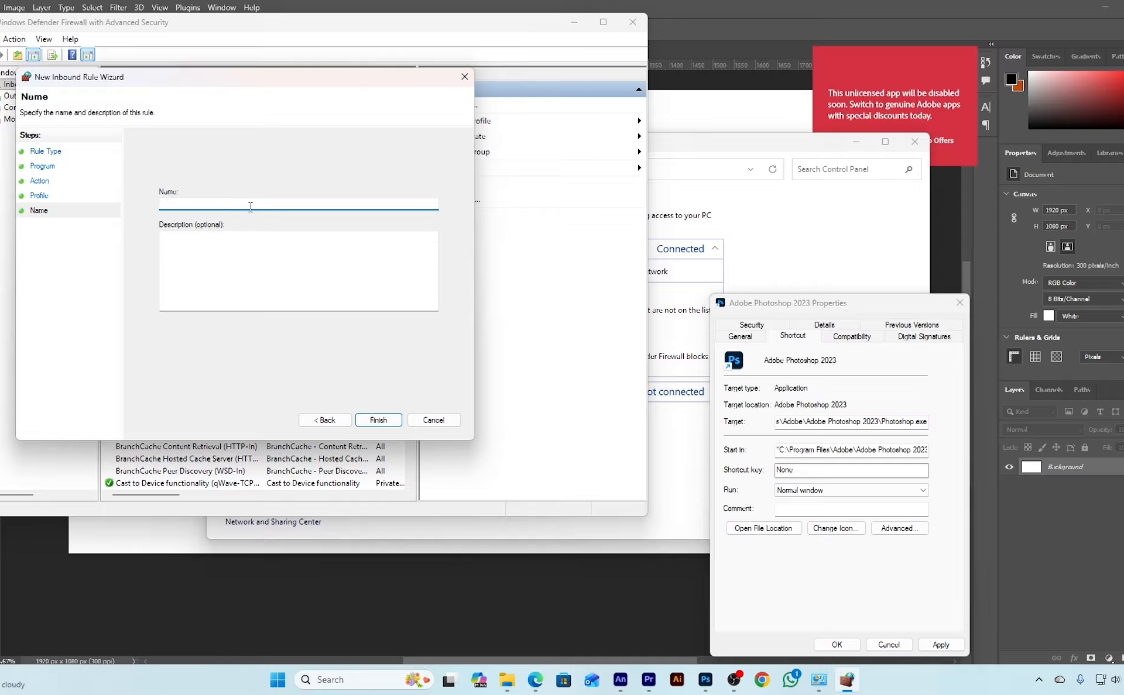
Name the inbound rule Adobe Photoshop and finish creating it
{"action": "type", "text": "Adobe Photoshop"}
{"action": "left_click", "coordinate": [366, 421]}
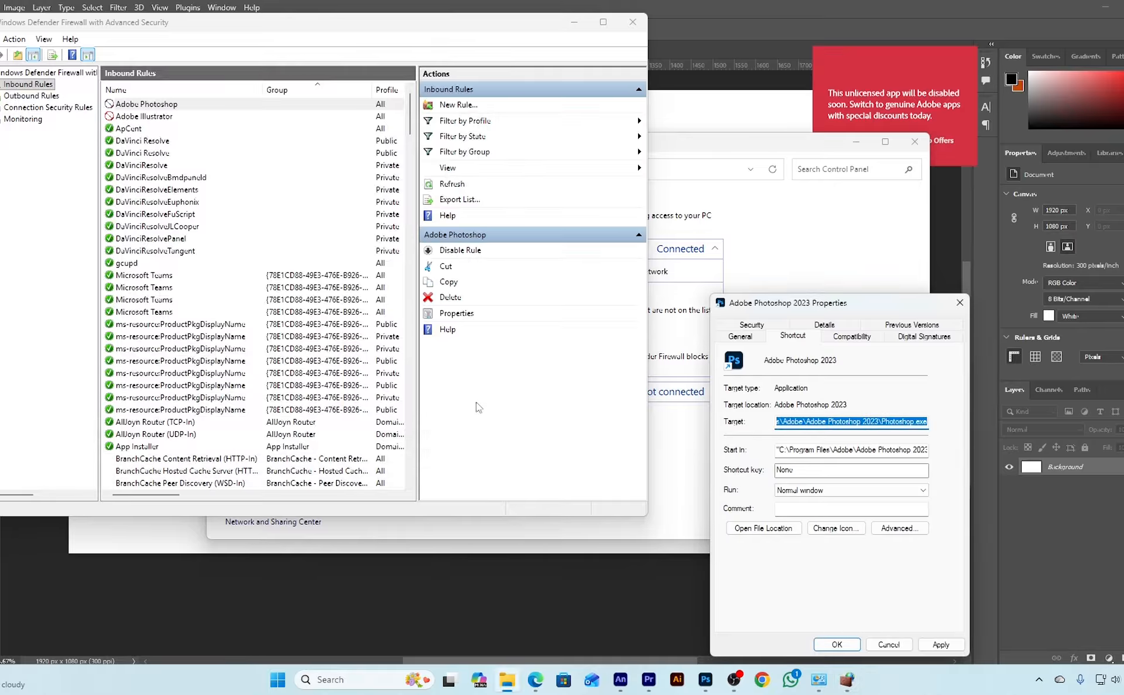
{"action": "left_click", "coordinate": [491, 388]}
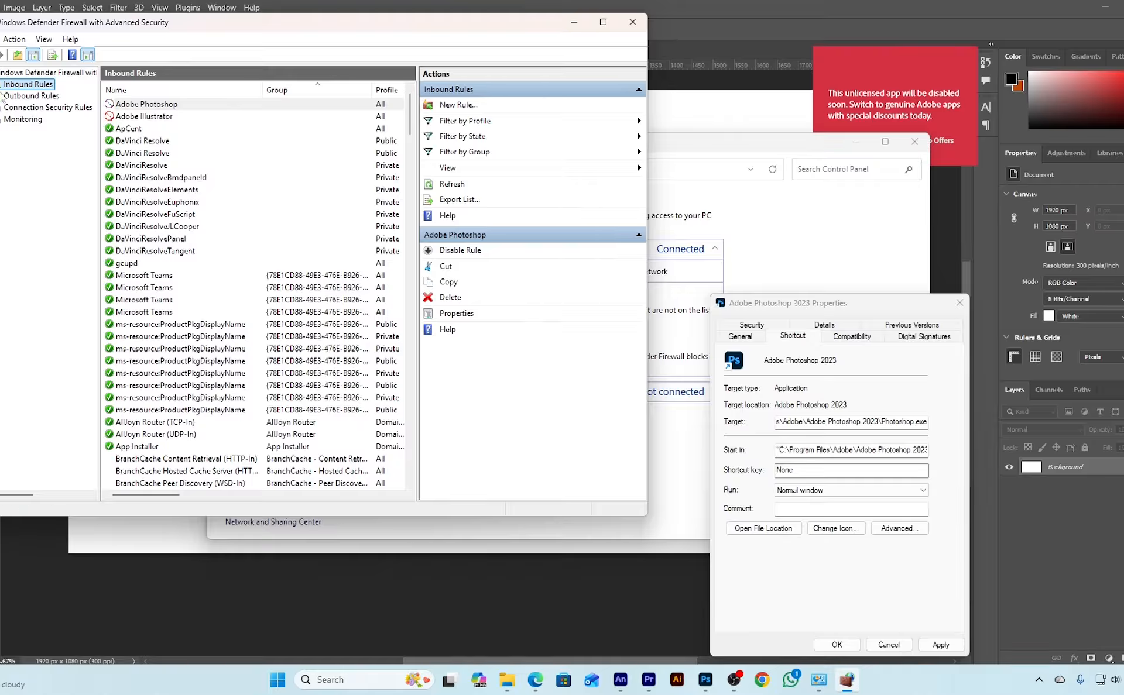
Start a new outbound firewall rule of the Program type and proceed to its program path
{"action": "left_click", "coordinate": [34, 97]}
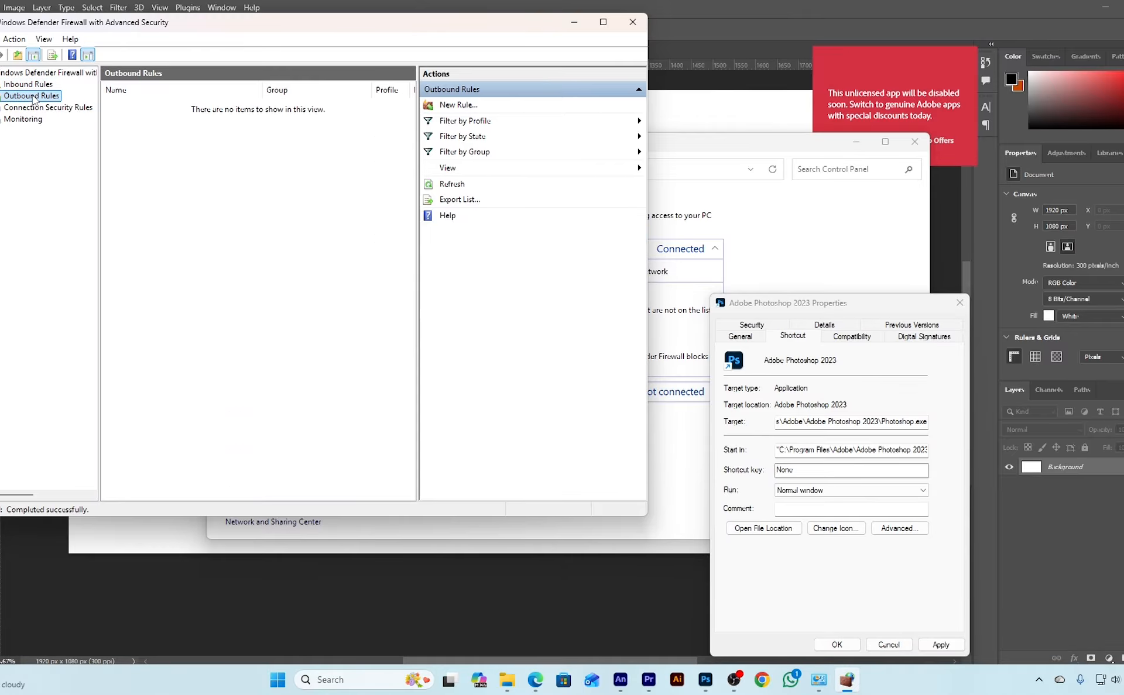
{"action": "left_click", "coordinate": [456, 105]}
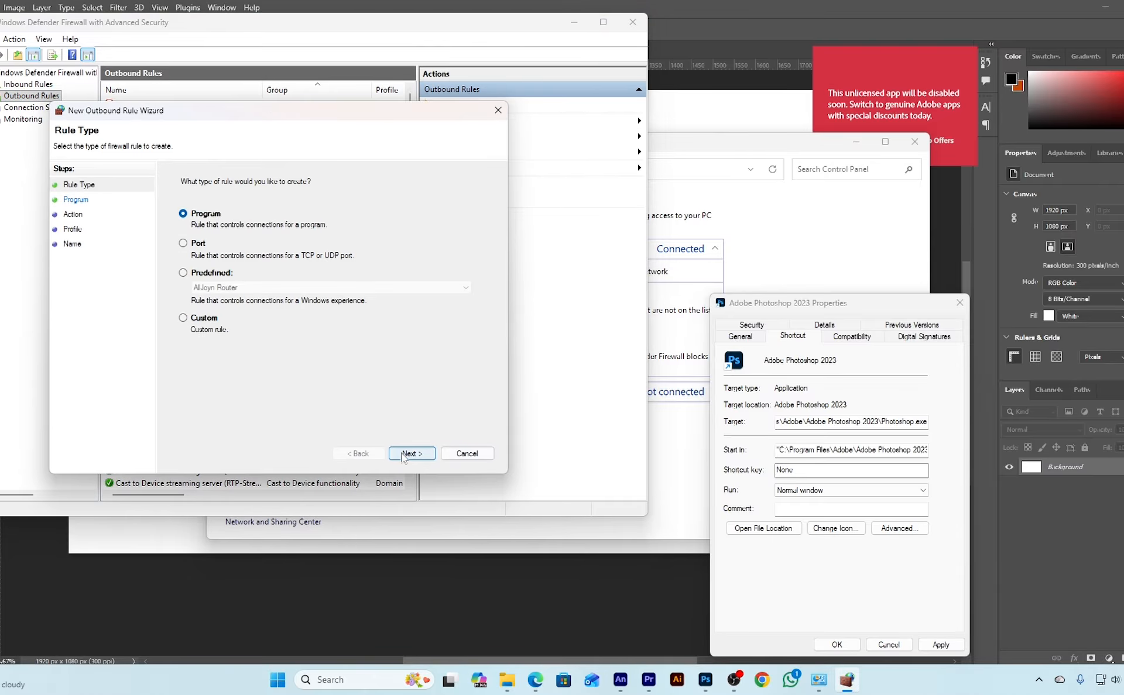
{"action": "left_click", "coordinate": [403, 458]}
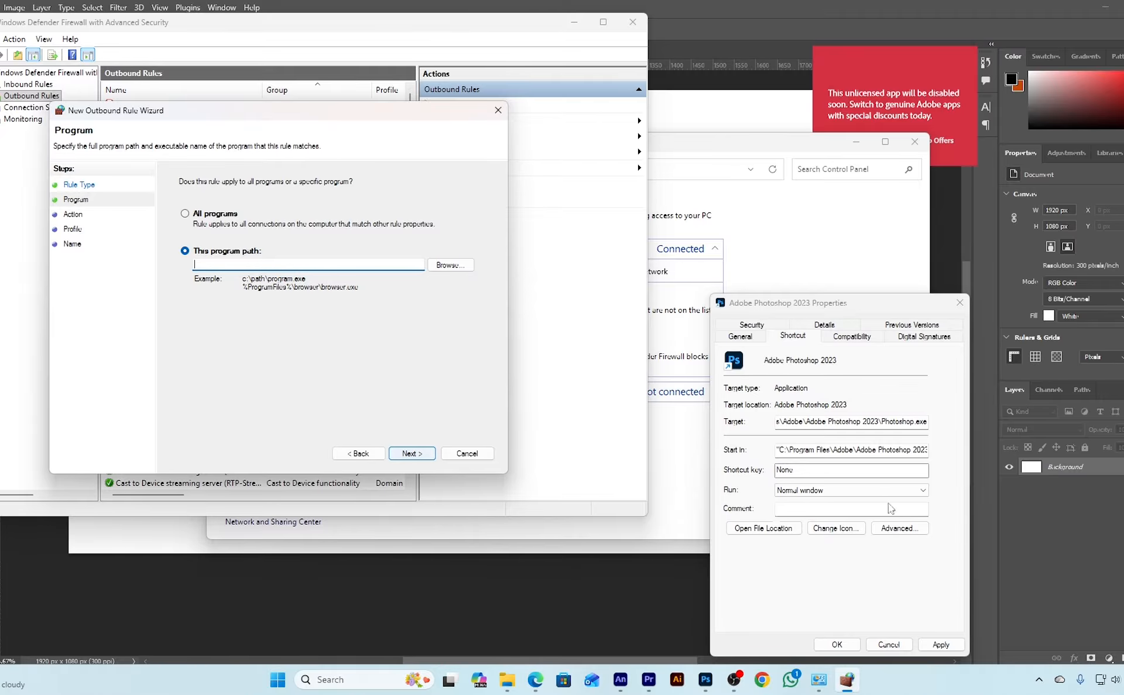
Copy the Photoshop shortcut's target path and use it as the outbound rule's program path
{"action": "left_click", "coordinate": [814, 426]}
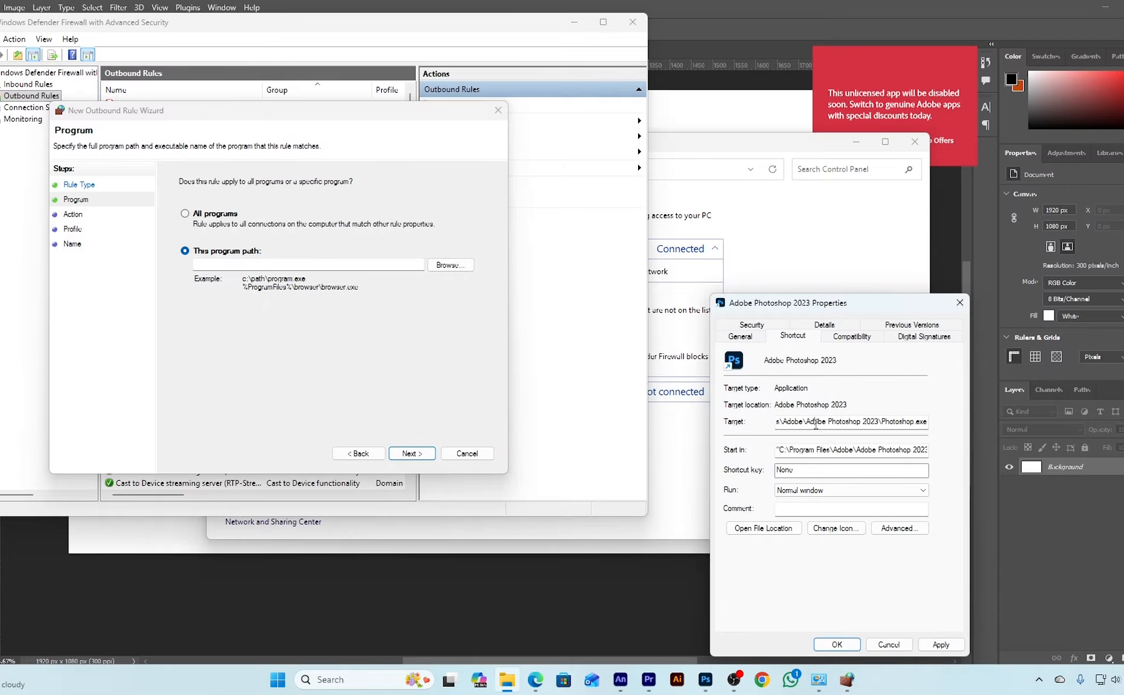
{"action": "key", "text": "ctrl+a"}
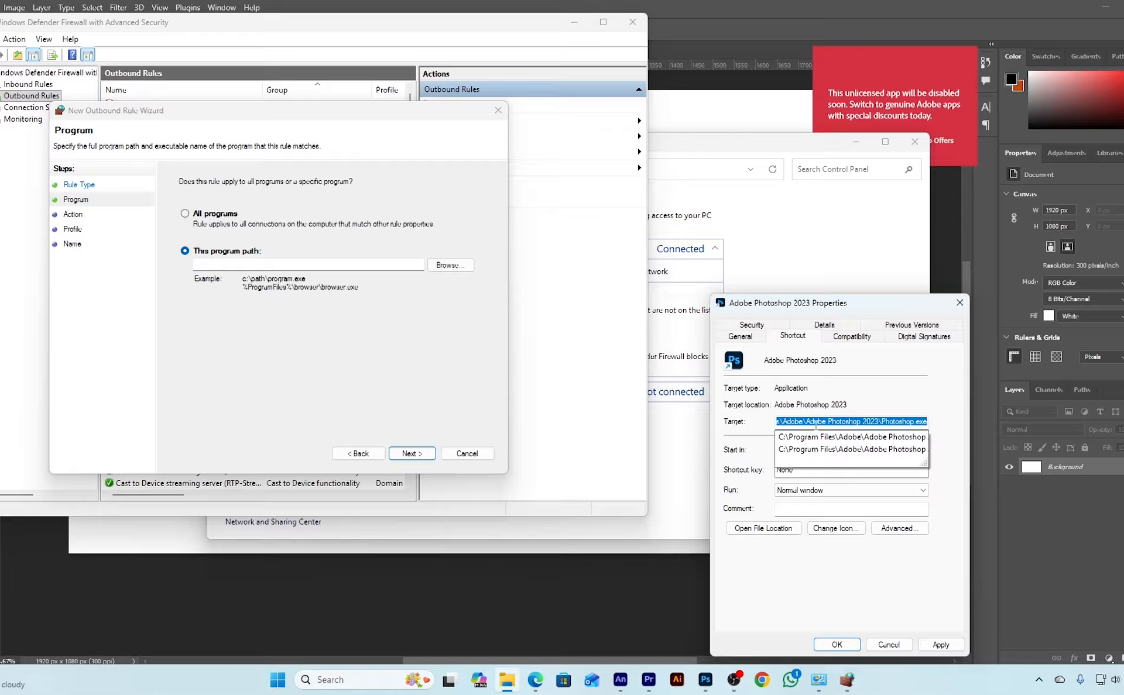
{"action": "left_click", "coordinate": [274, 265]}
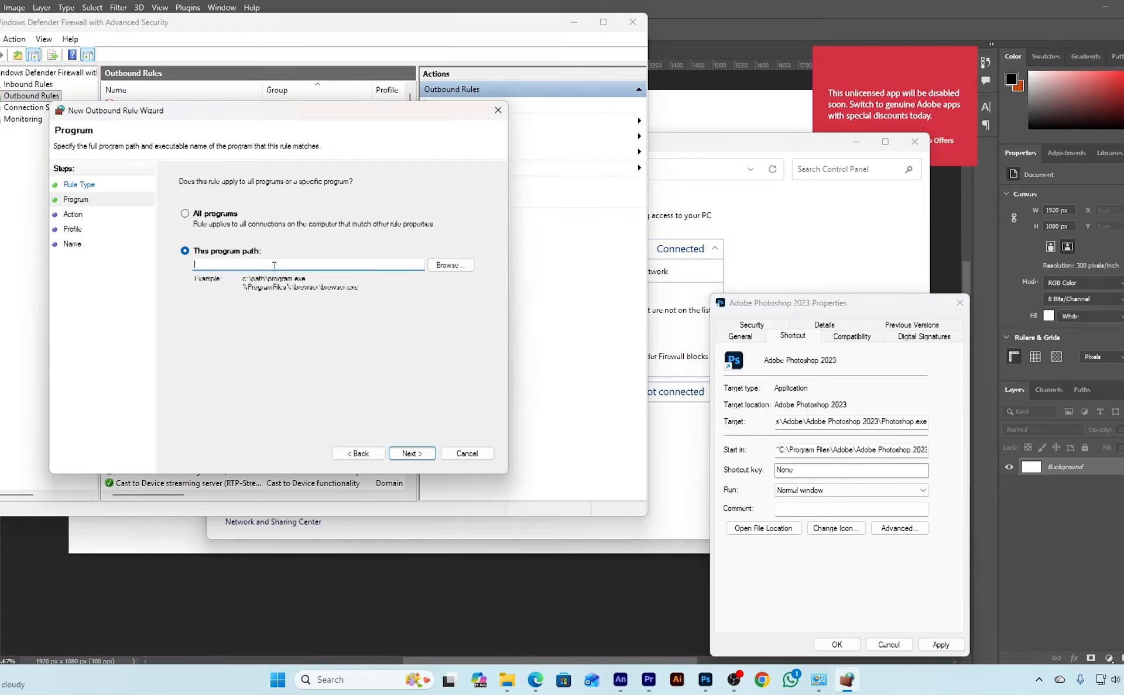
{"action": "key", "text": "ctrl+v"}
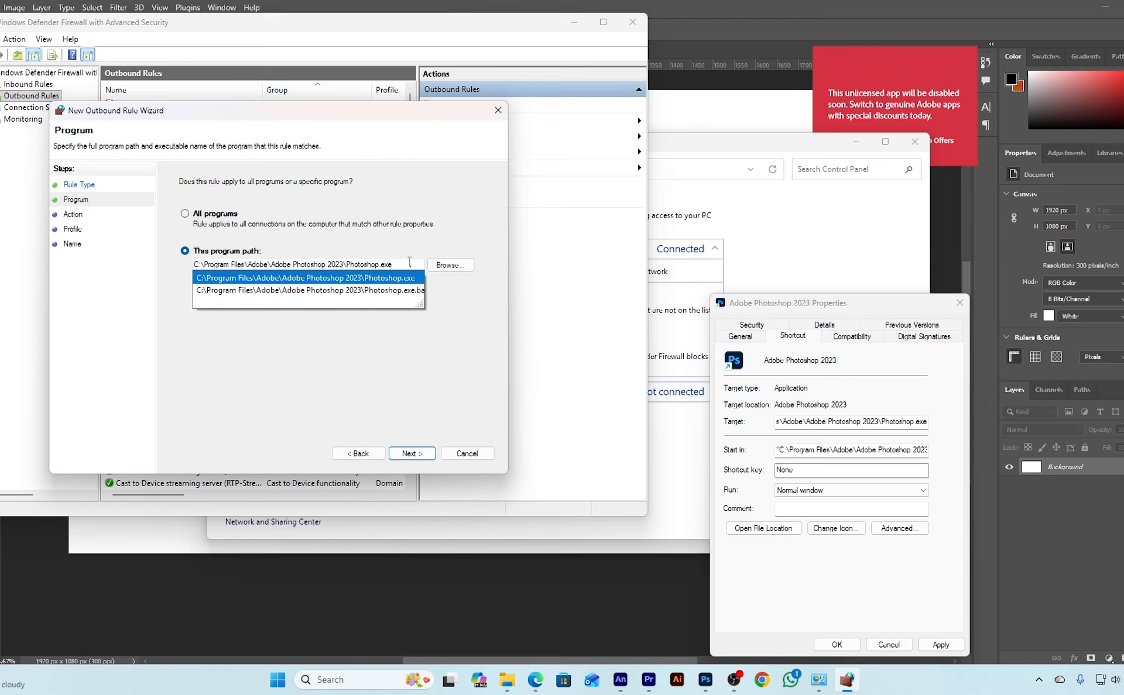
{"action": "left_click", "coordinate": [439, 351]}
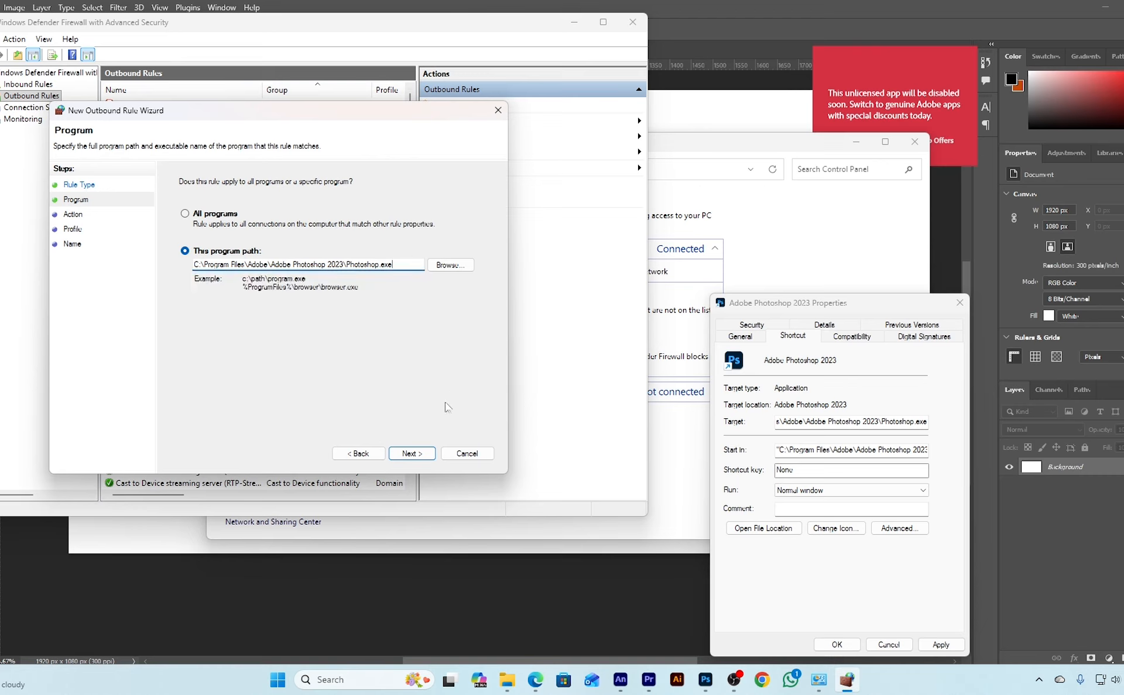
{"action": "left_click", "coordinate": [432, 457]}
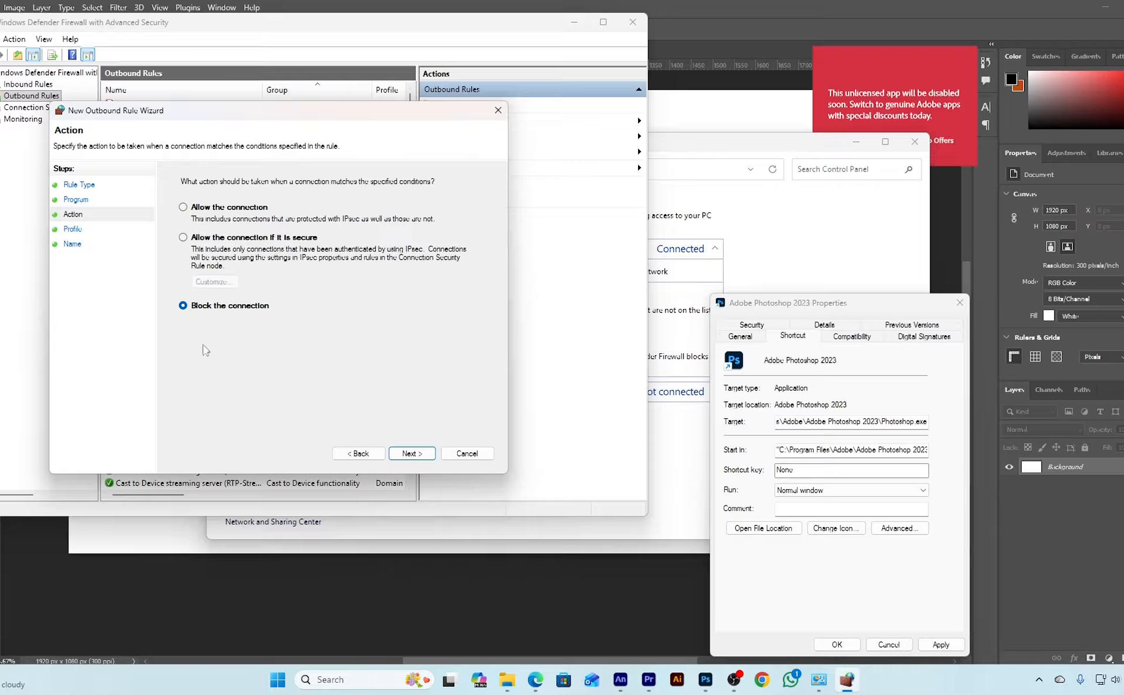
Create the outbound rule as Block the connection with the name Adobe Photoshop, and close the Photoshop shortcut's properties
{"action": "left_click", "coordinate": [422, 455]}
{"action": "left_click", "coordinate": [423, 456]}
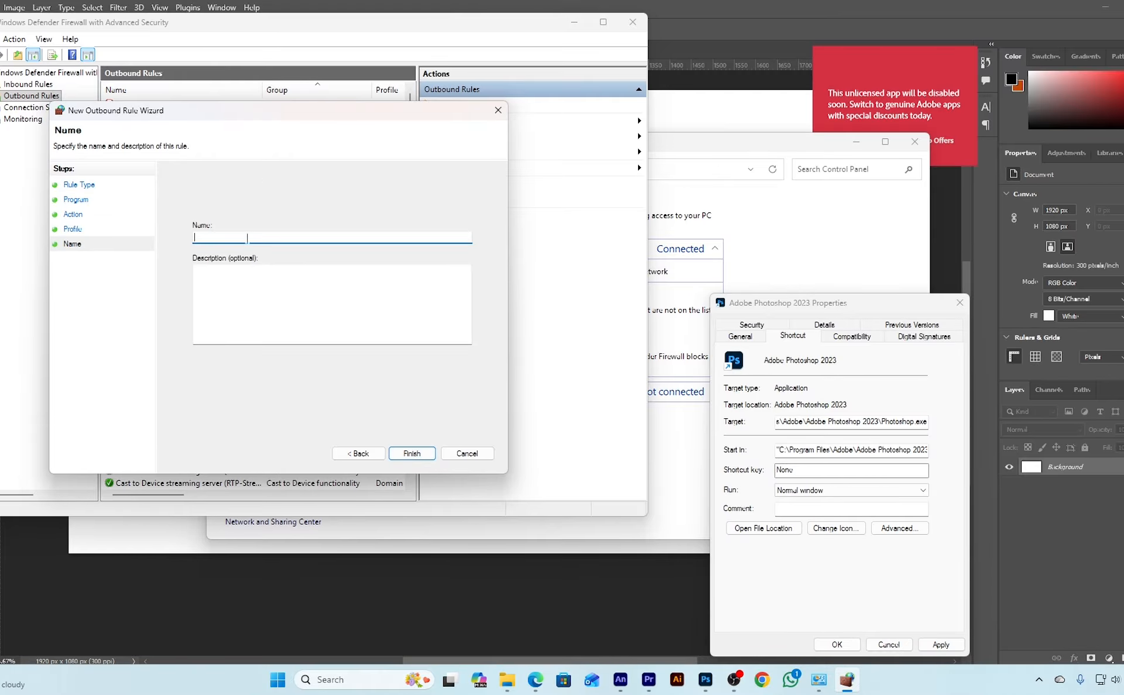
{"action": "type", "text": "Adobe Photoshop"}
{"action": "left_click", "coordinate": [411, 454]}
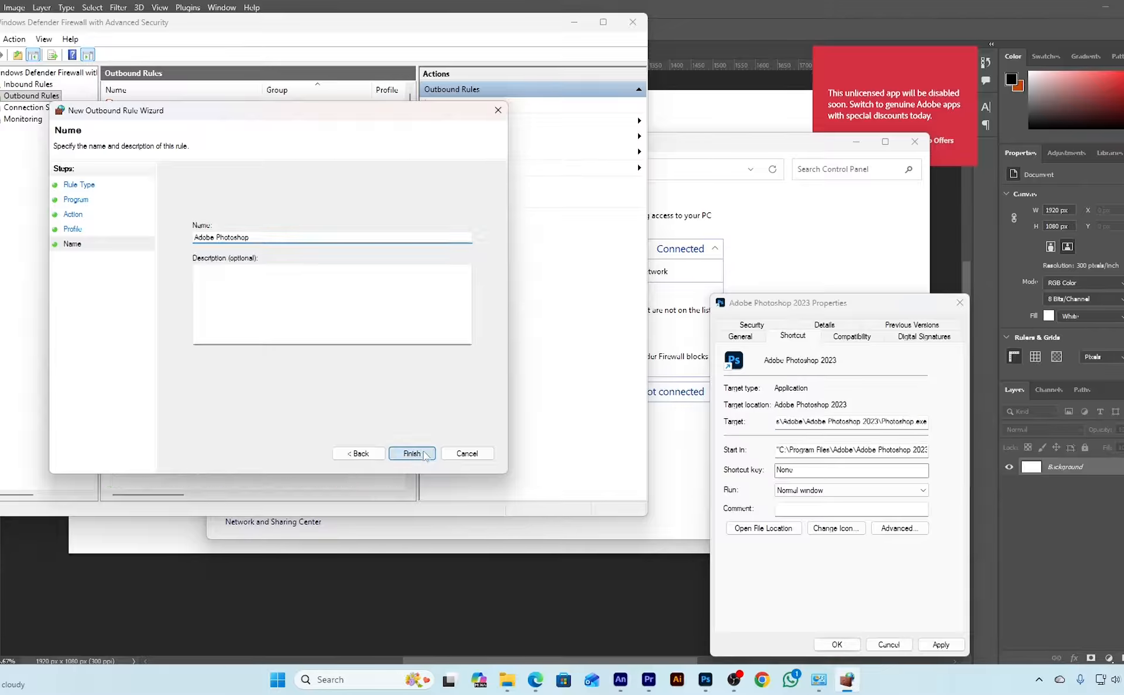
{"action": "left_click", "coordinate": [960, 302]}
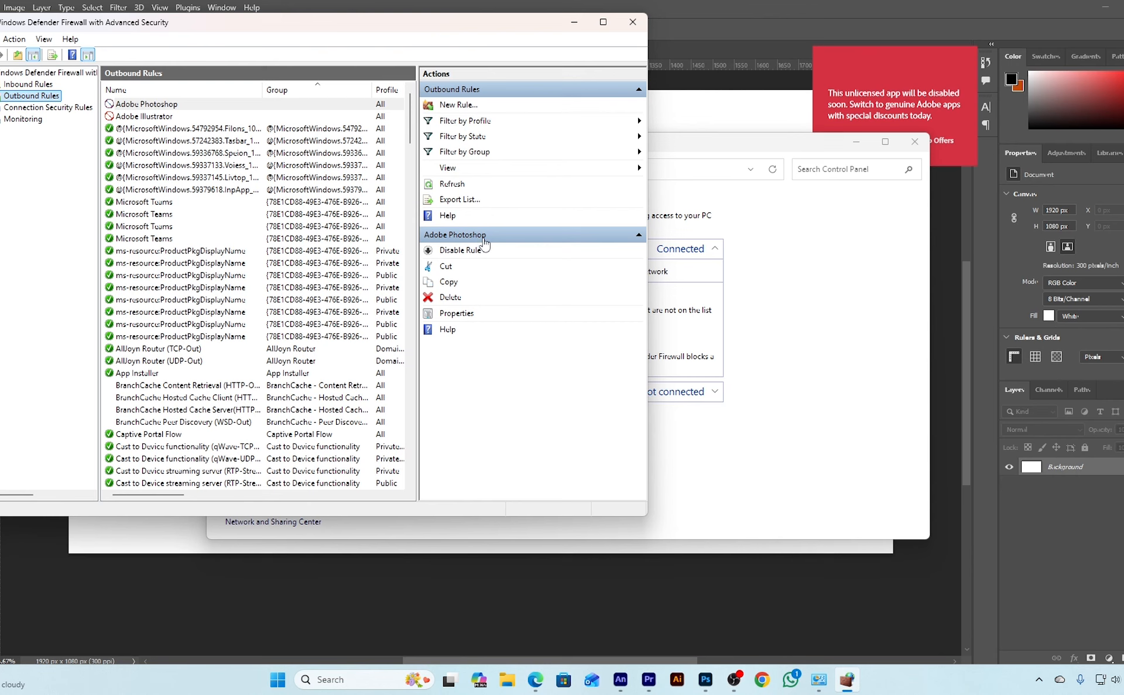
Review the inbound rules for the Adobe Photoshop entry, and close both Windows Defender Firewall windows
{"action": "left_click", "coordinate": [33, 87]}
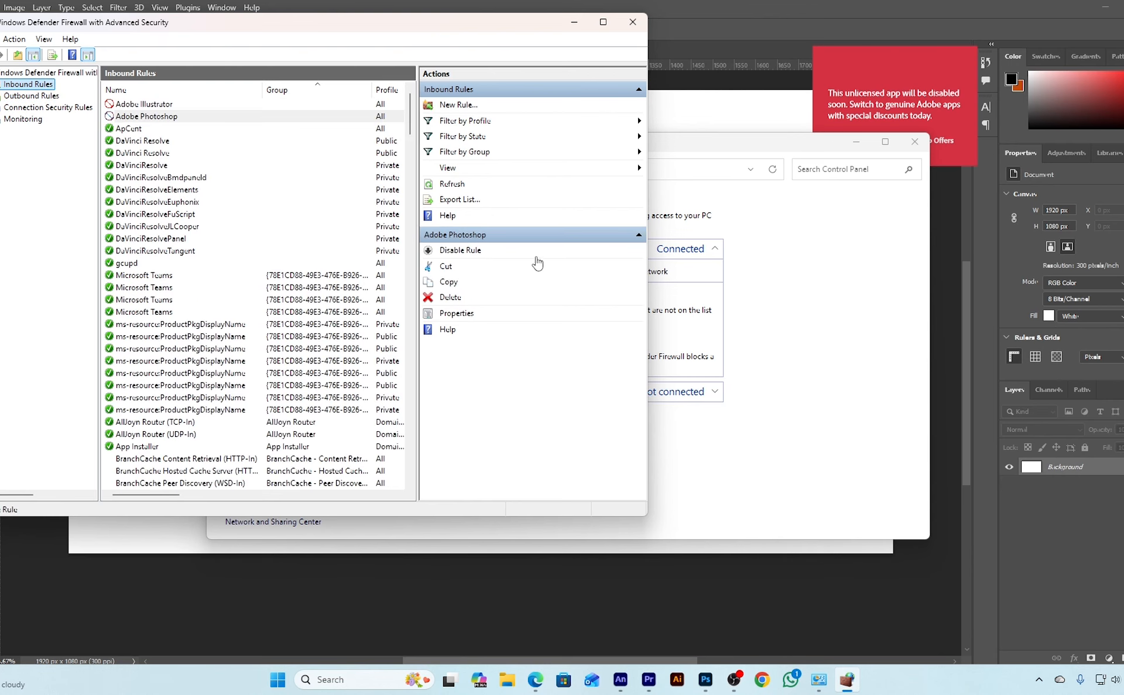
{"action": "left_click", "coordinate": [633, 22]}
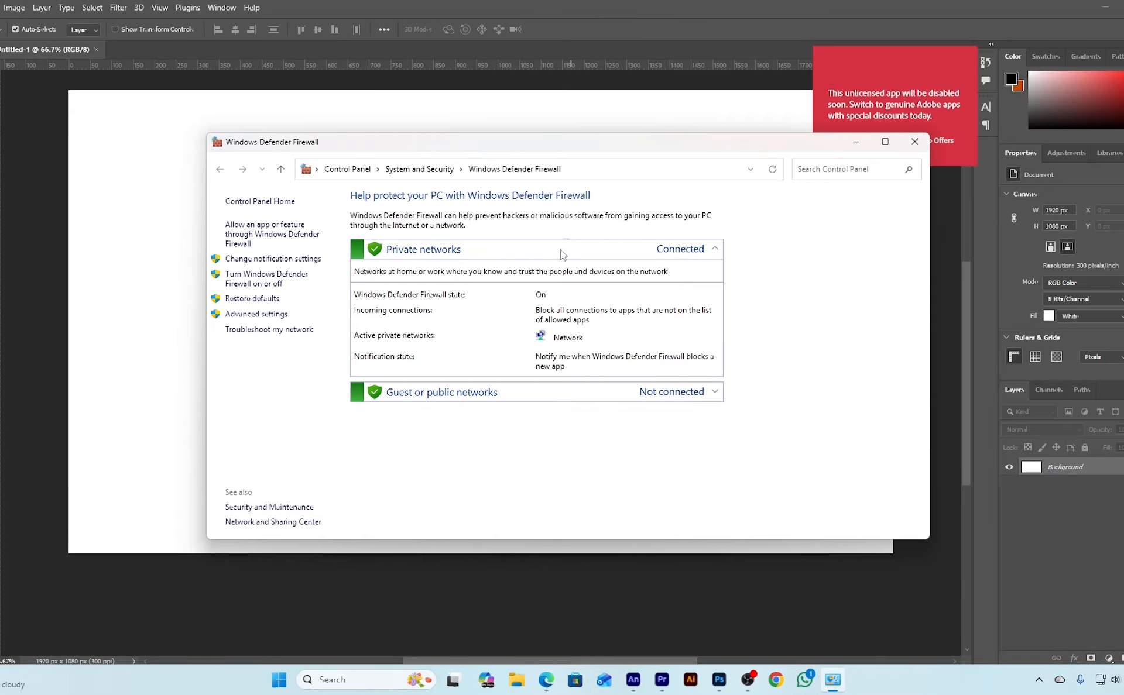
{"action": "left_click", "coordinate": [914, 141]}
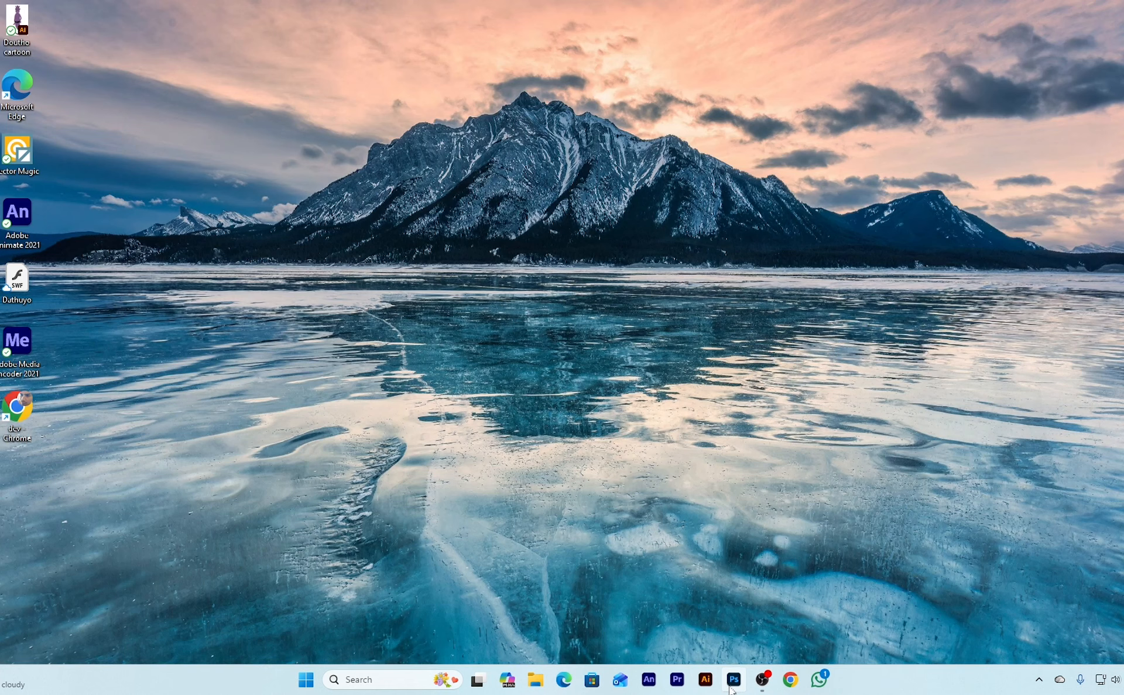
Relaunch Photoshop and check a blank 1920 x 1080 px document for the unlicensed app notice
{"action": "left_click", "coordinate": [734, 680]}
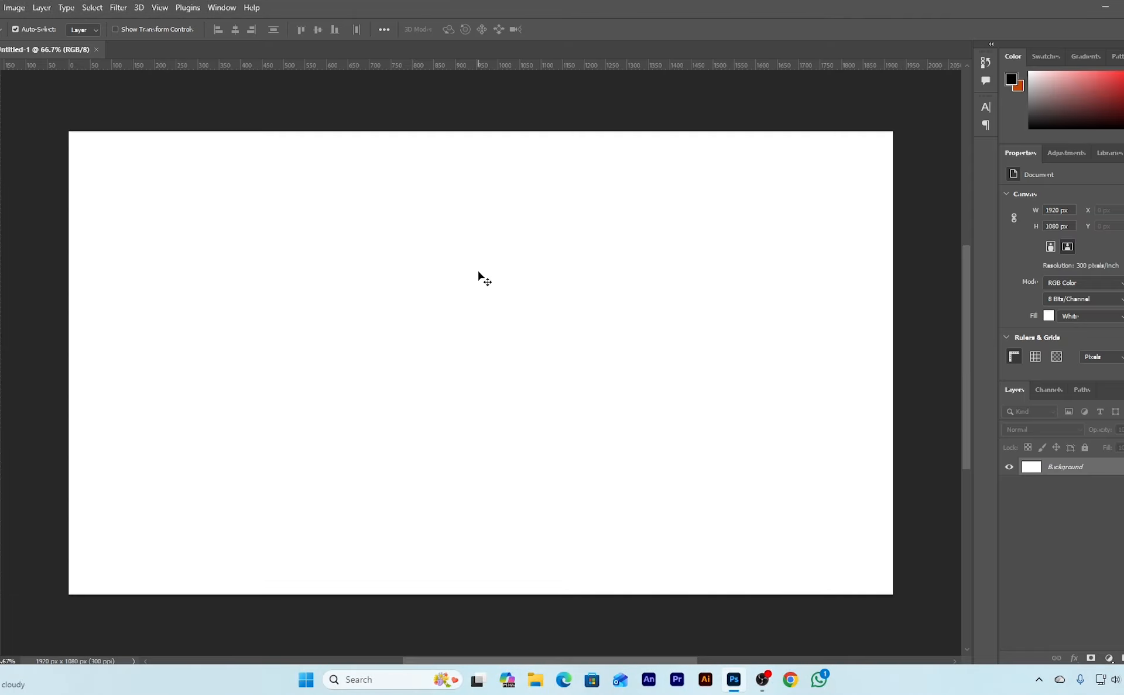
{"action": "scroll", "coordinate": [479, 273], "scroll_direction": "up", "scroll_amount": 2}
{"action": "scroll", "coordinate": [480, 268], "scroll_direction": "down", "scroll_amount": 4}
{"action": "scroll", "coordinate": [521, 229], "scroll_direction": "up", "scroll_amount": 2}
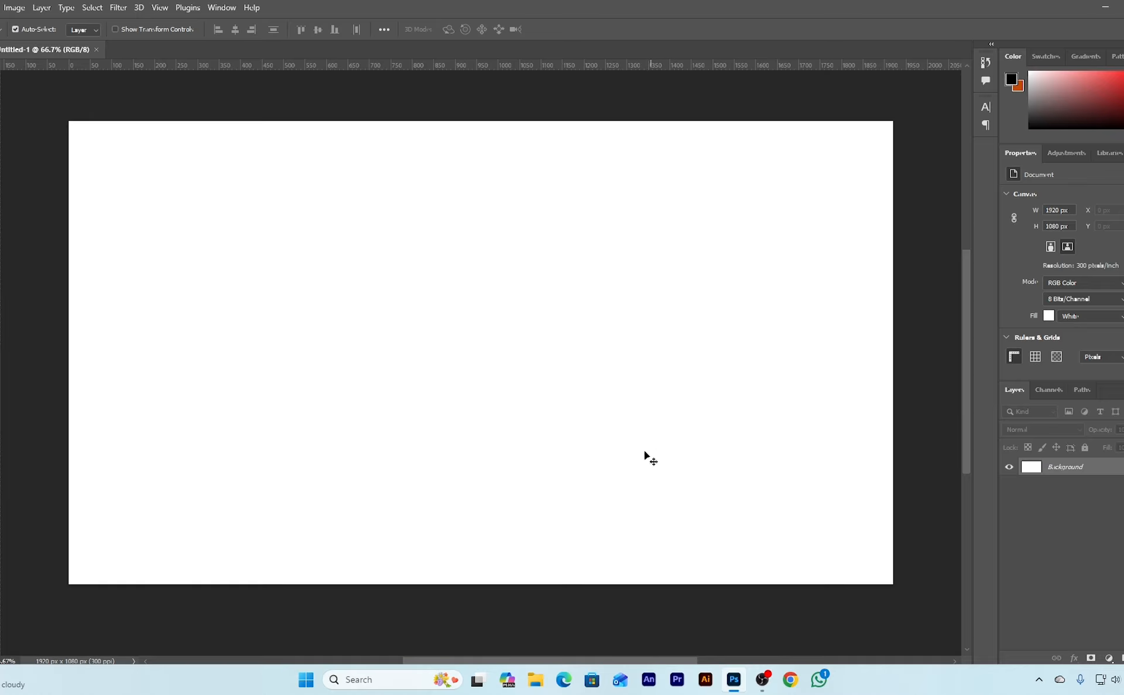
{"action": "scroll", "coordinate": [638, 455], "scroll_direction": "up", "scroll_amount": 1}
{"action": "scroll", "coordinate": [606, 448], "scroll_direction": "down", "scroll_amount": 1}
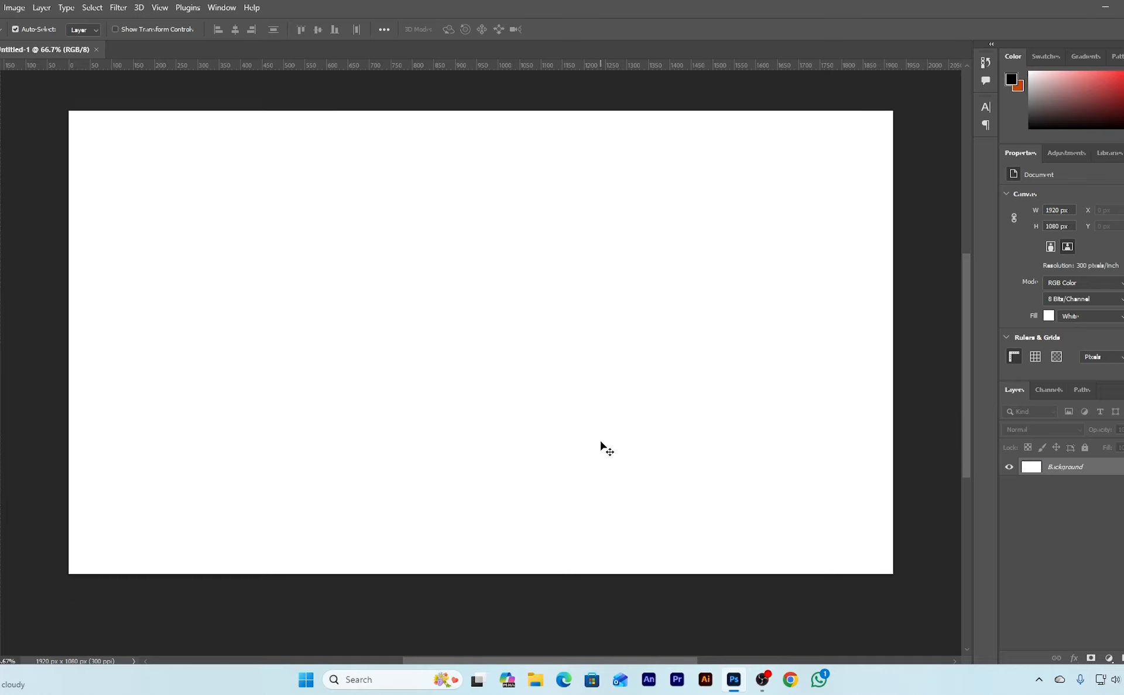
{"action": "scroll", "coordinate": [605, 447], "scroll_direction": "up", "scroll_amount": 1}
{"action": "scroll", "coordinate": [604, 446], "scroll_direction": "down", "scroll_amount": 1}
{"action": "scroll", "coordinate": [617, 418], "scroll_direction": "up", "scroll_amount": 1}
{"action": "scroll", "coordinate": [617, 418], "scroll_direction": "down", "scroll_amount": 1}
{"action": "scroll", "coordinate": [618, 418], "scroll_direction": "up", "scroll_amount": 1}
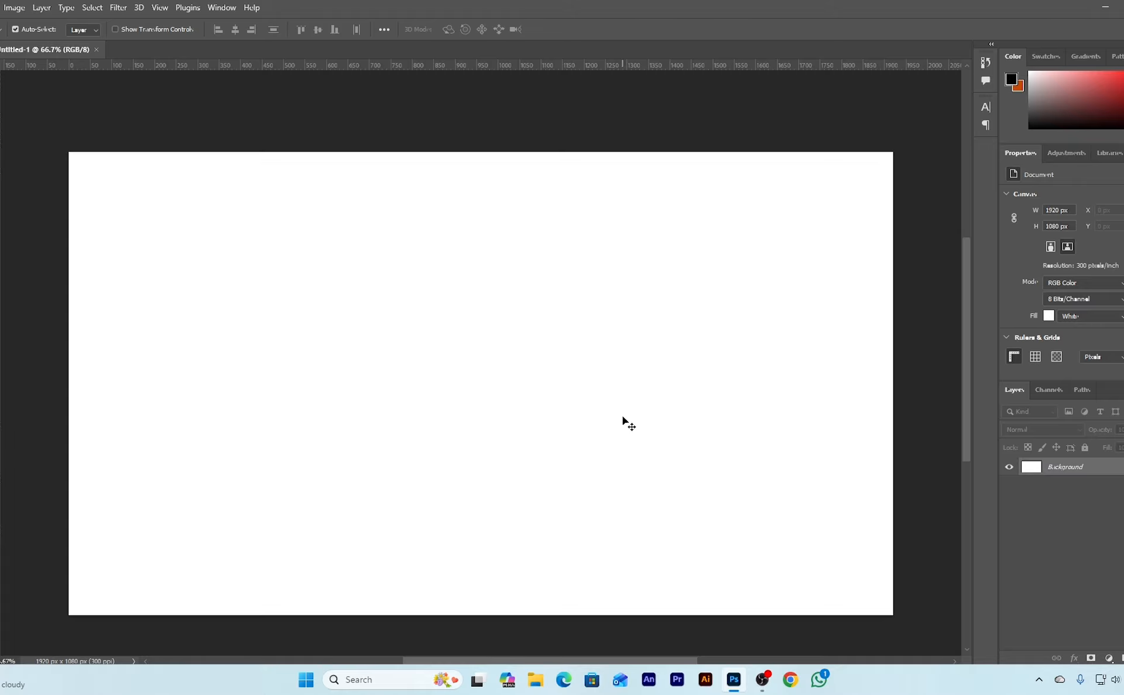